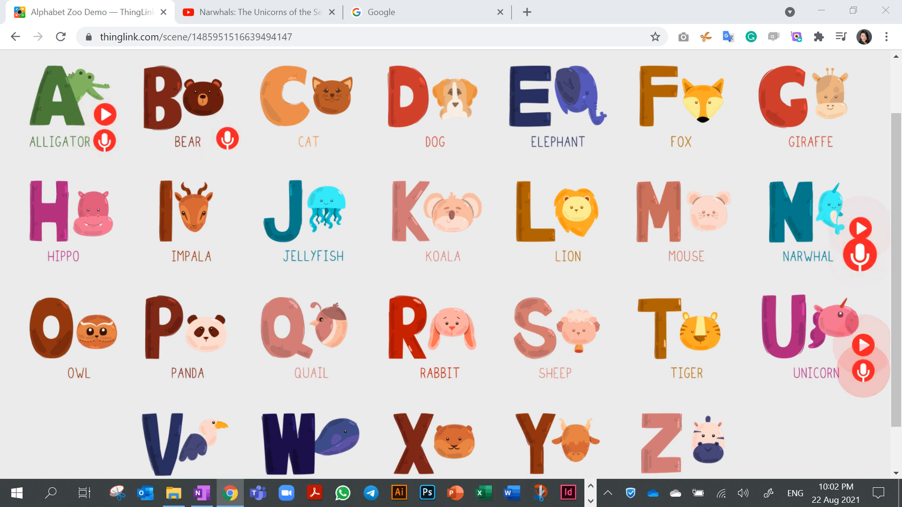
Preview the narwhal's audio tag and video tag in the Alphabet Zoo Demo scene, closing each one again
click(860, 255)
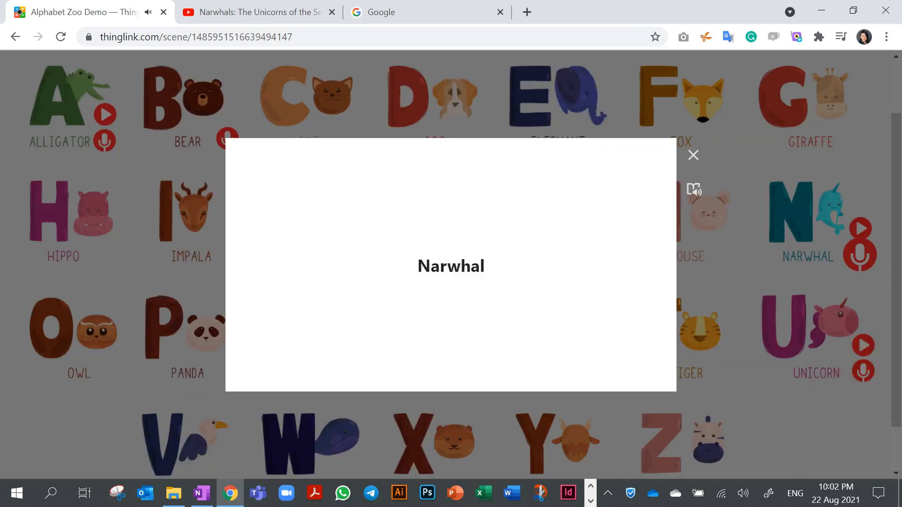
click(694, 155)
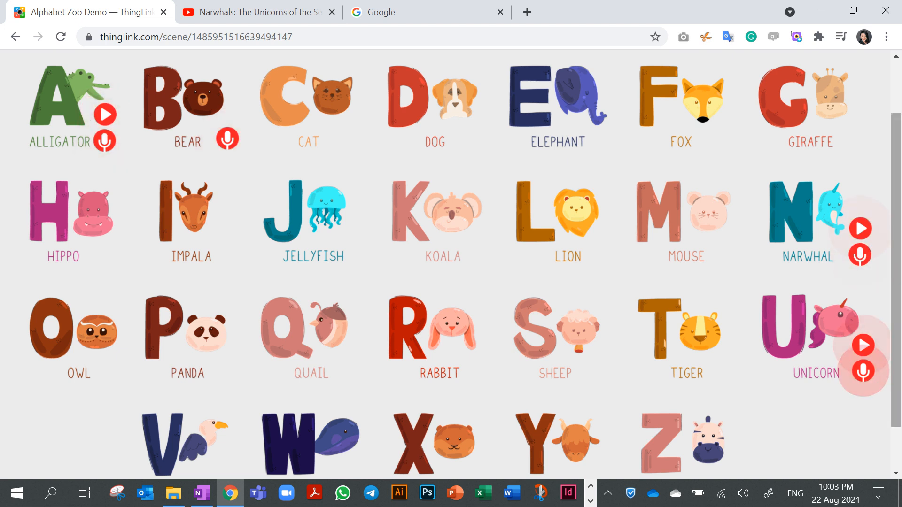
click(861, 229)
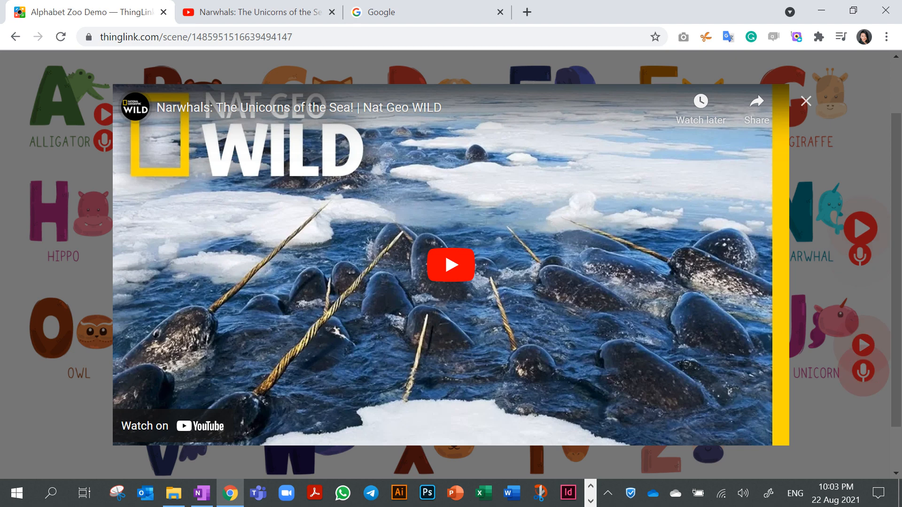
key(Escape)
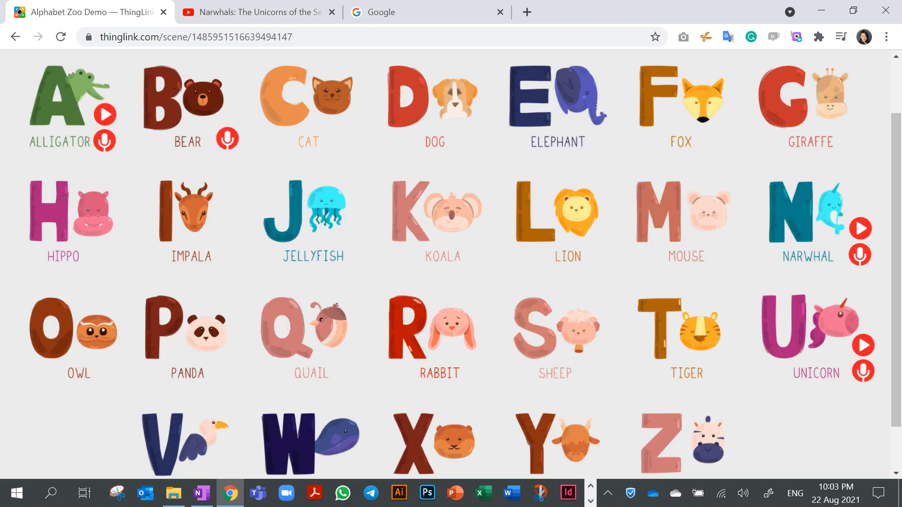
Open the ThingLink website in the browser tab that holds the Google page
key(alt+Tab)
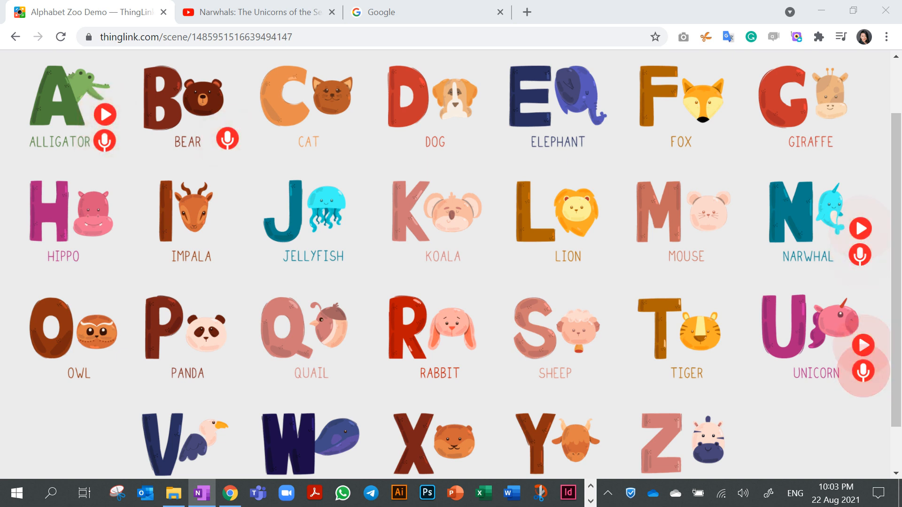
key(ctrl+3)
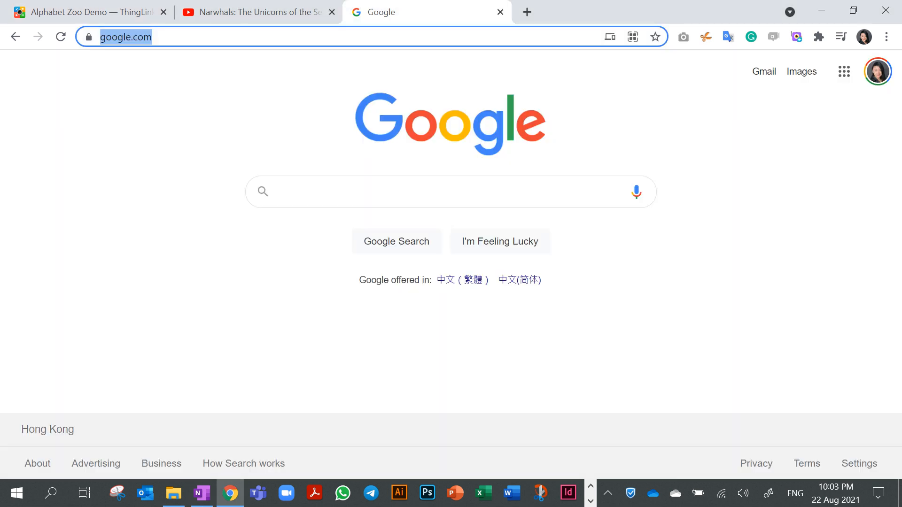
text(thingli)
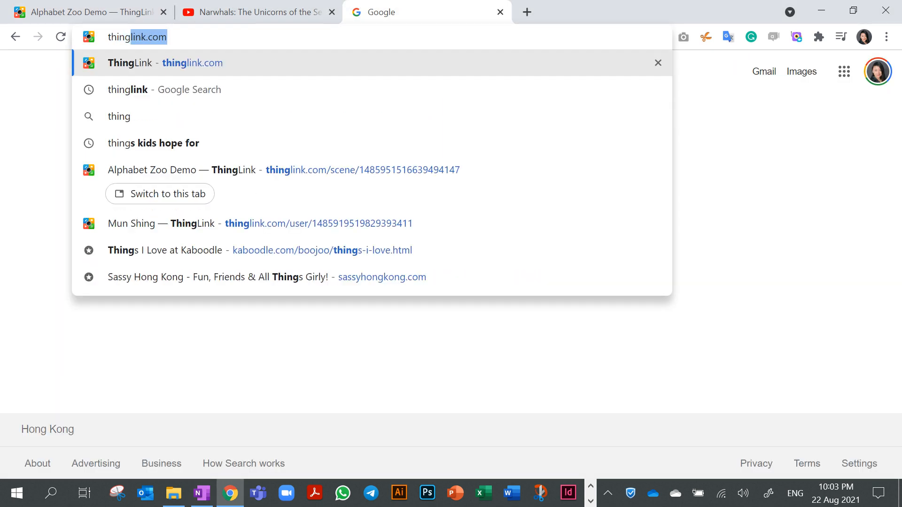
text(nk.)
key(Return)
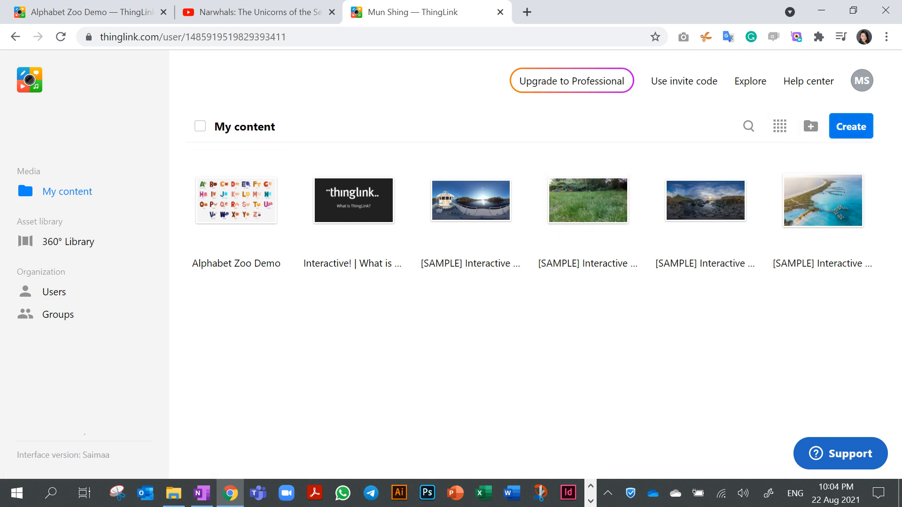
Create a new scene by uploading the alphabet_zoo PNG from the Desktop, and open that scene
click(851, 126)
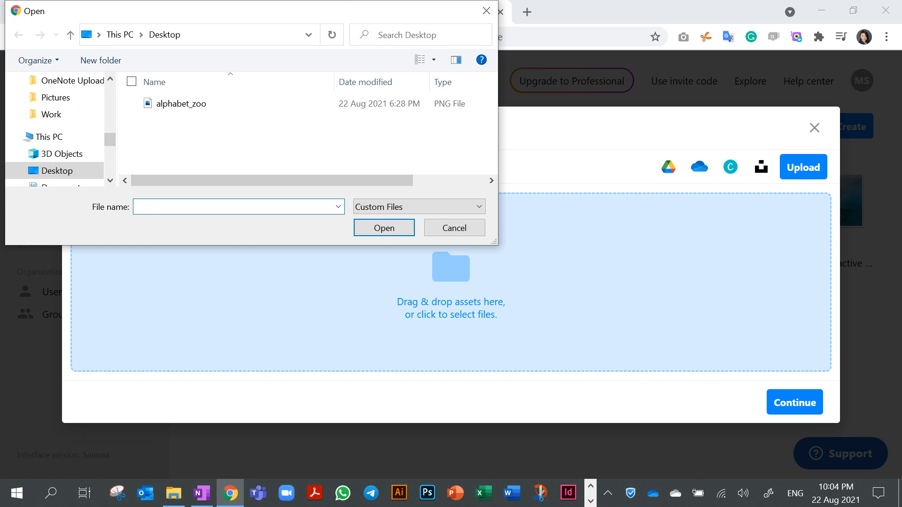
click(181, 104)
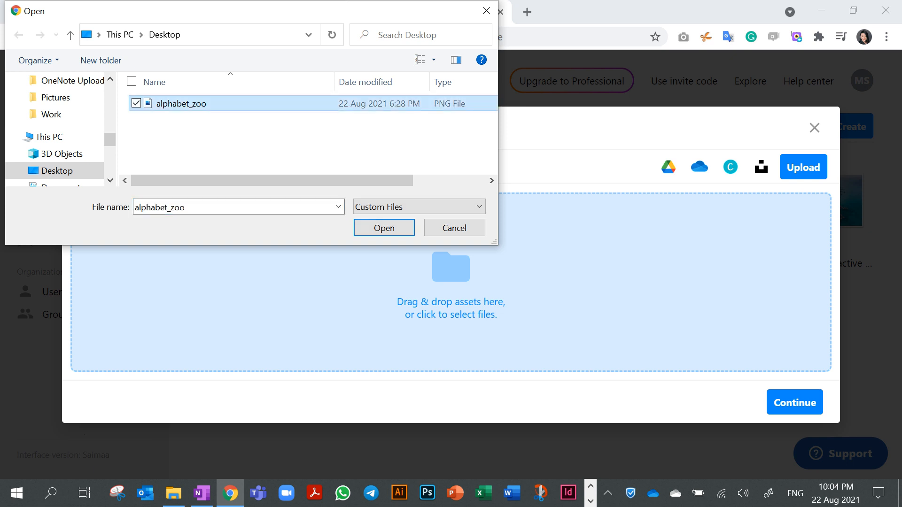
key(Return)
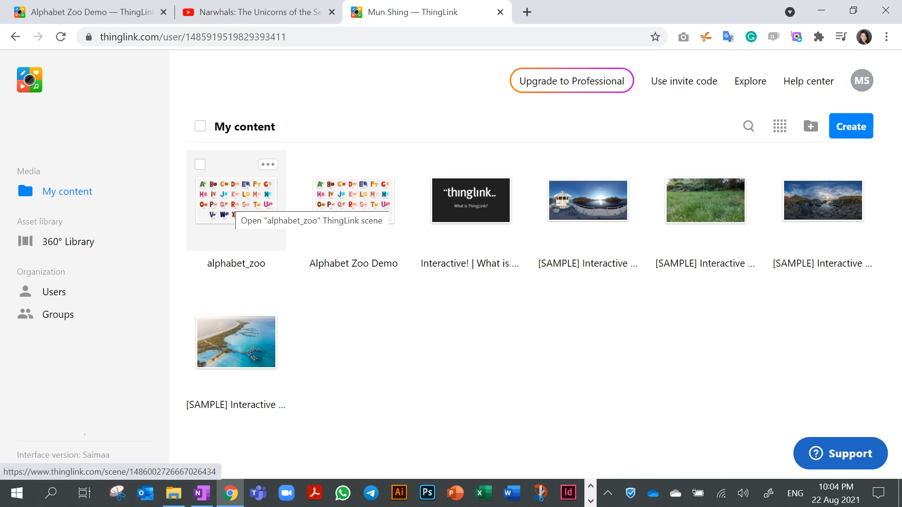
click(233, 206)
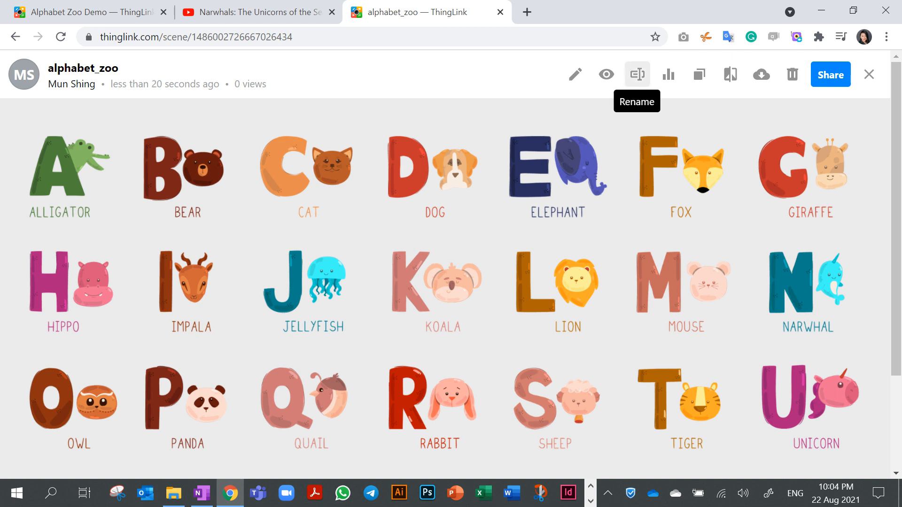
Rename the alphabet_zoo scene as "The Alphabet Zoo"
click(637, 74)
drag(417, 206, 358, 206)
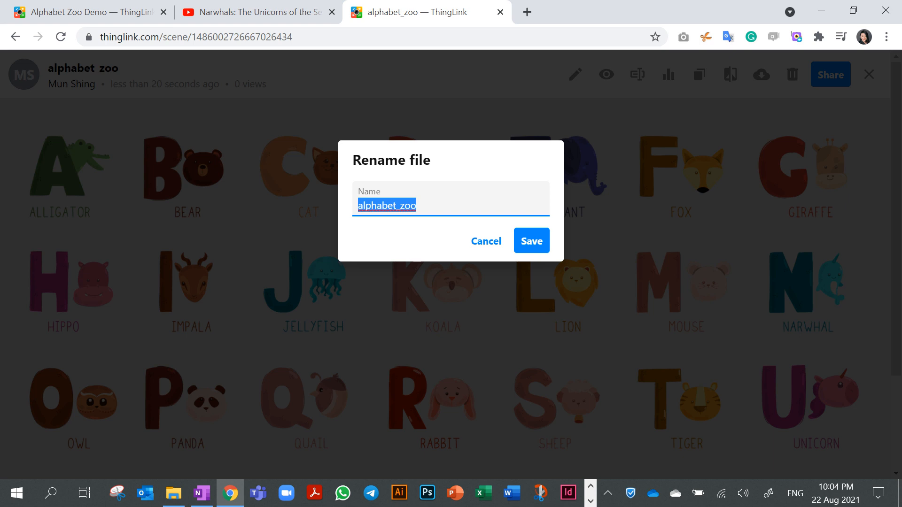
text(The Alphabet Zoo)
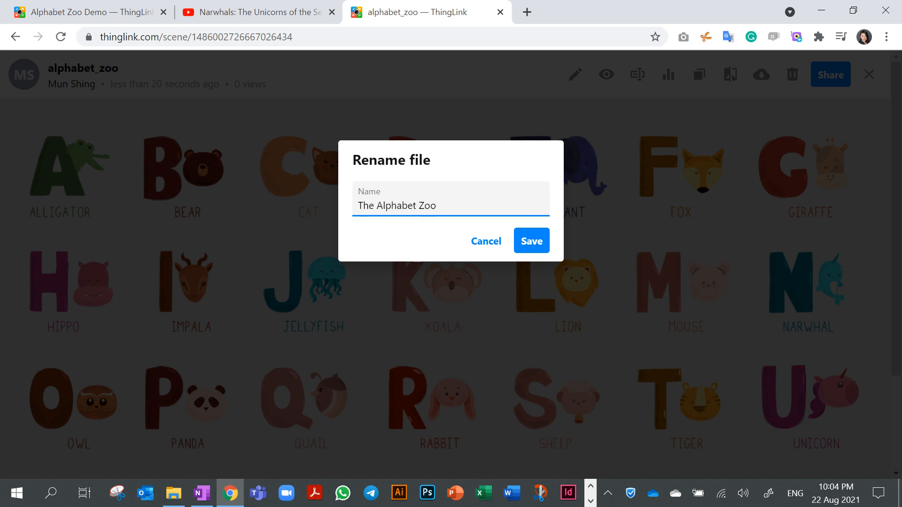
key(Return)
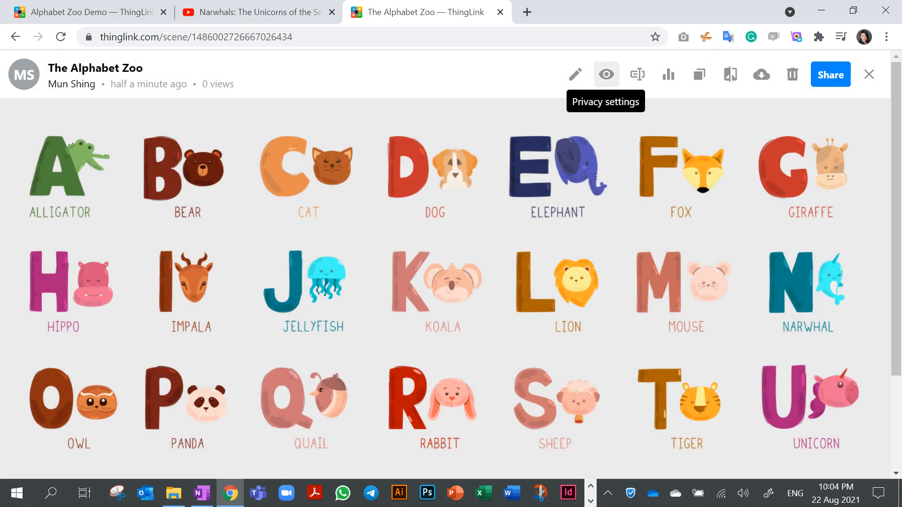
Set the scene's privacy to Unlisted and save the setting
click(606, 74)
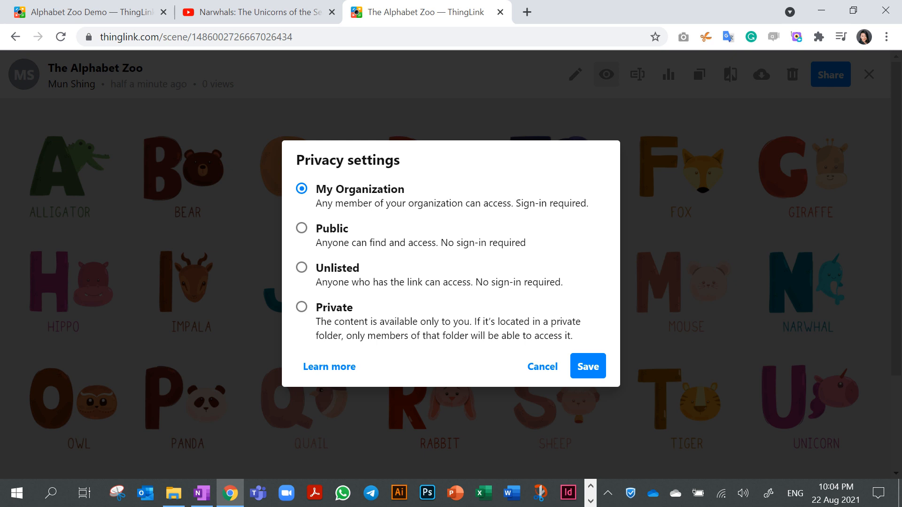
click(302, 268)
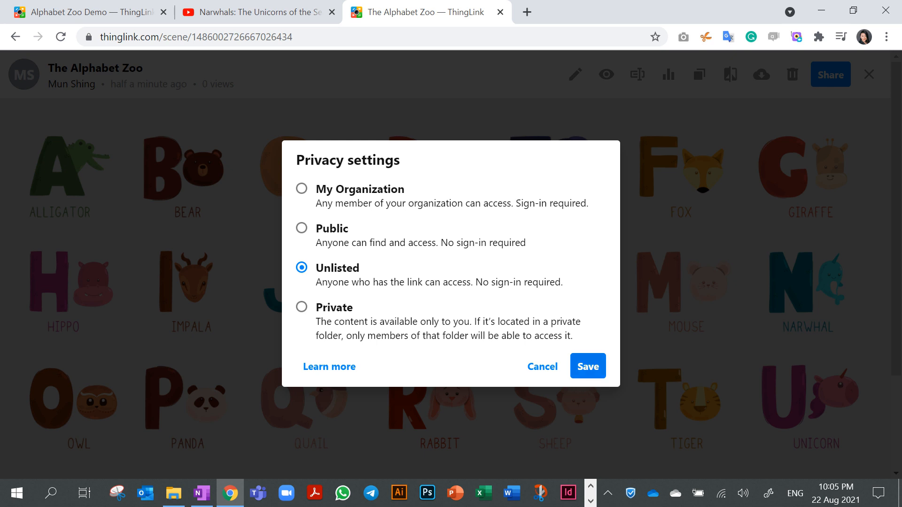
click(587, 367)
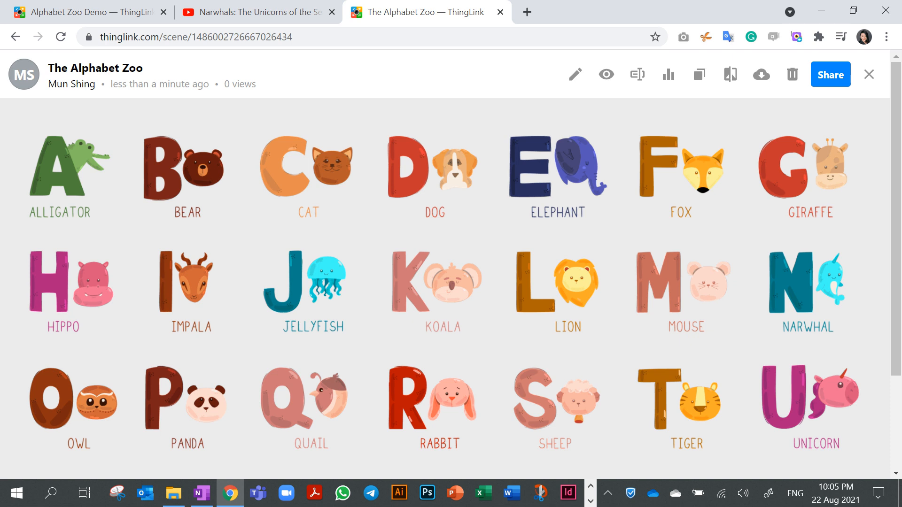
Open the scene for editing and add a text and media tag
click(575, 75)
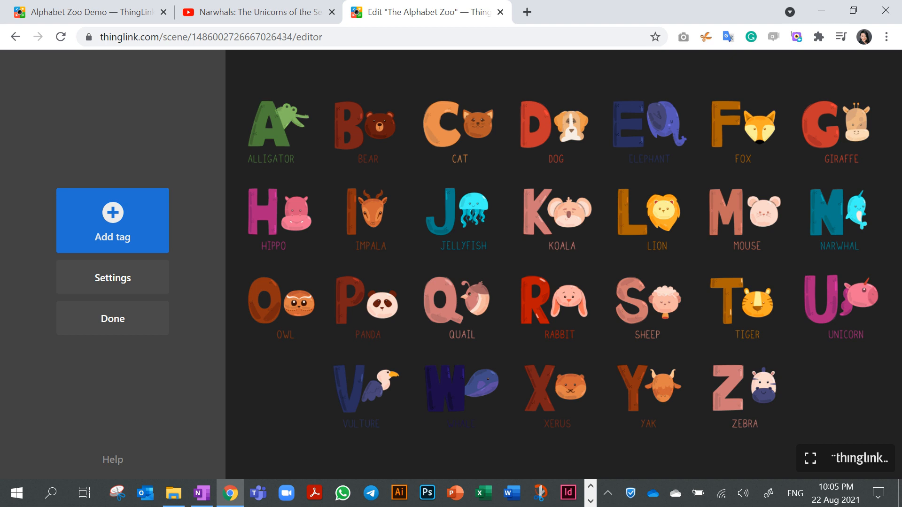
click(113, 221)
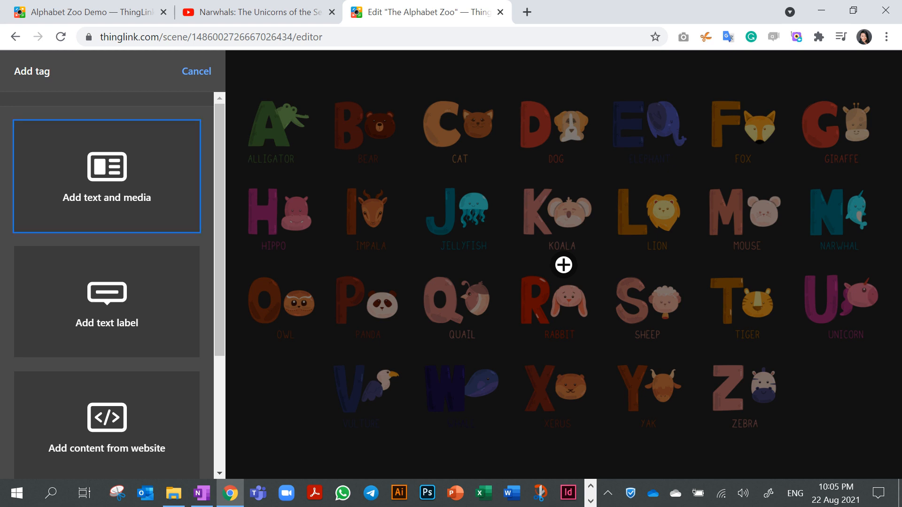
key(Return)
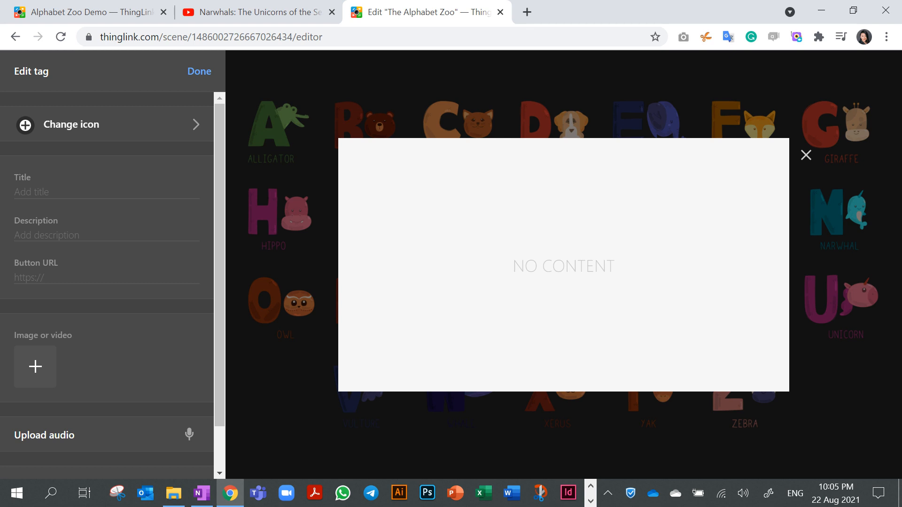
Change the new tag's icon to the green microphone
click(70, 124)
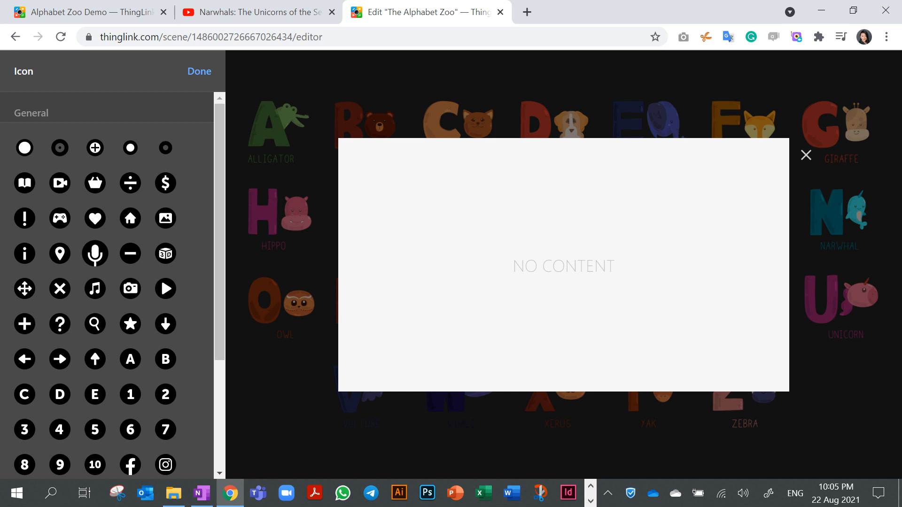
click(95, 253)
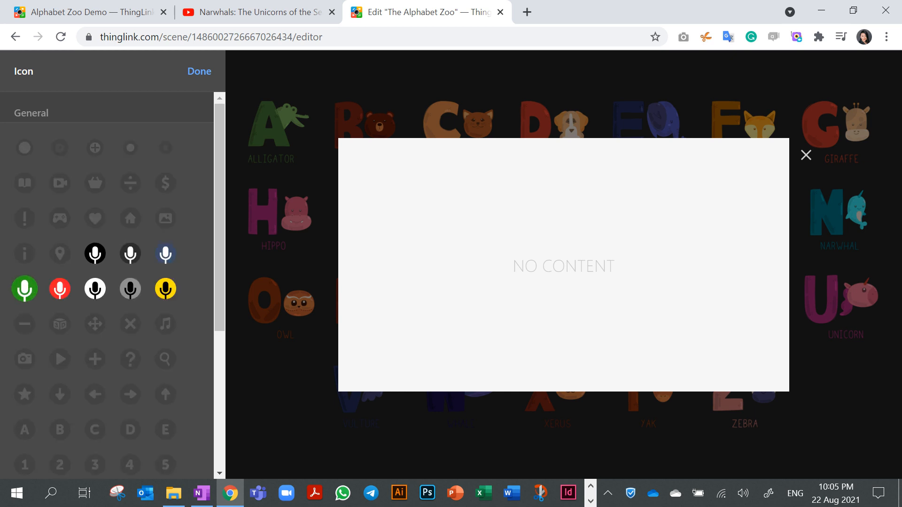
click(25, 289)
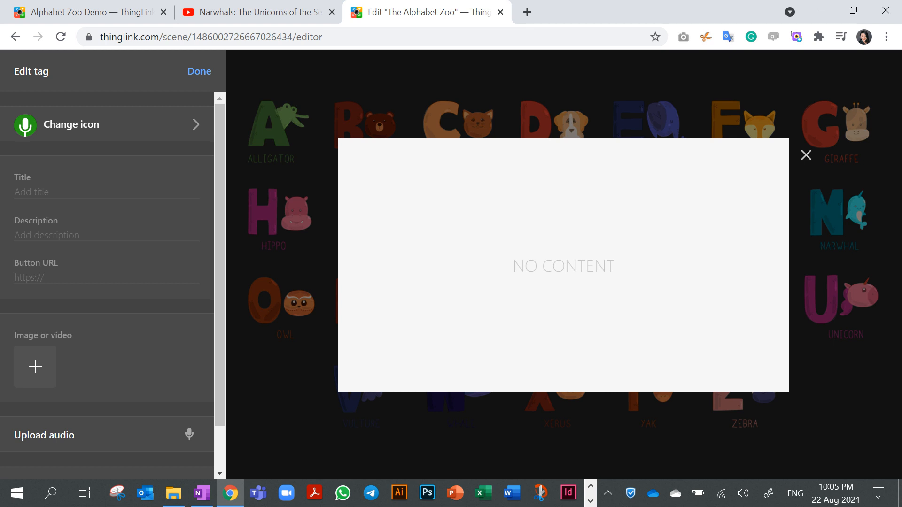
Upload the Narwhal M4A file from the Desktop as the tag's audio
click(45, 436)
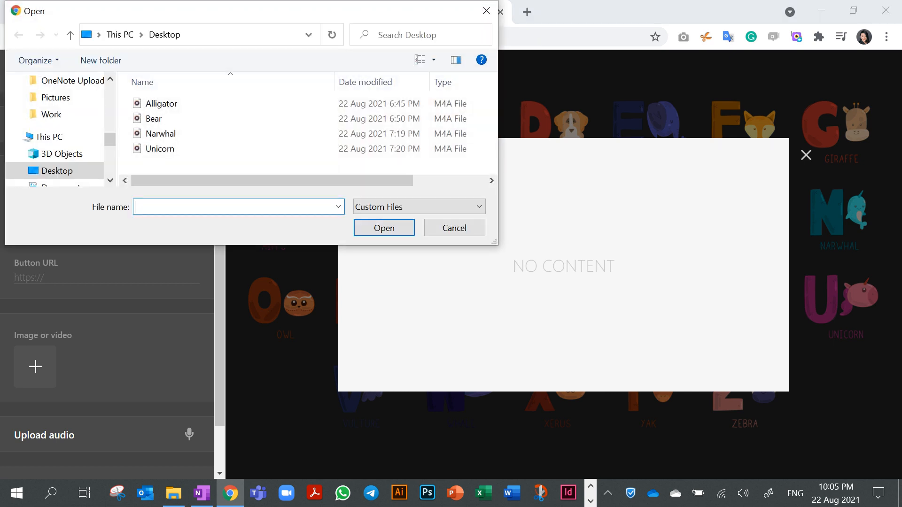
click(161, 134)
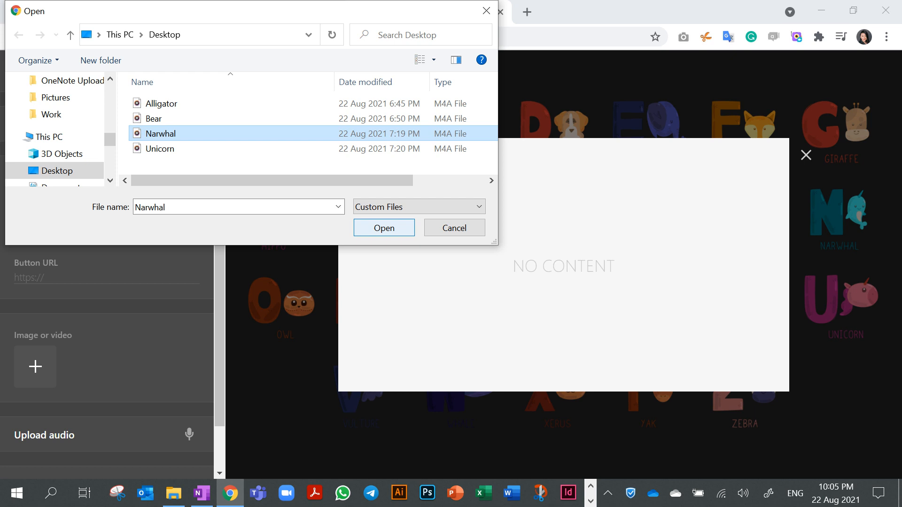
click(384, 228)
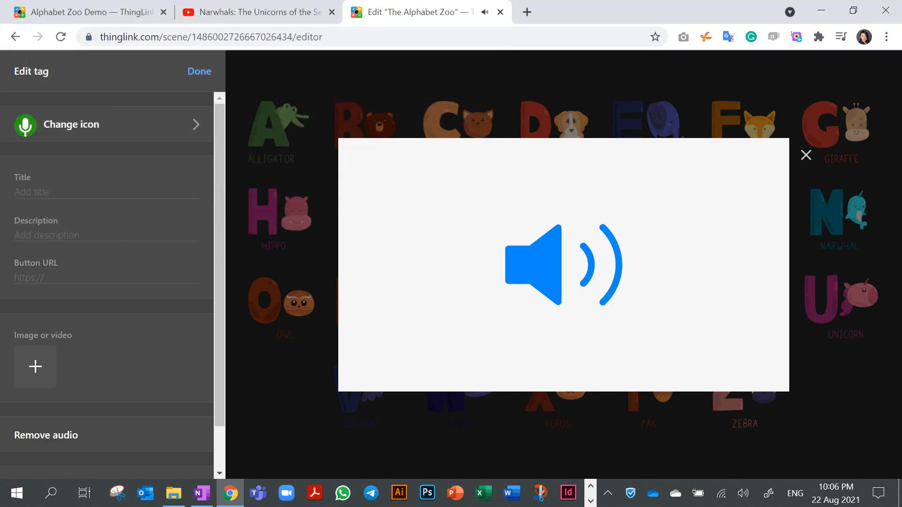
Give the tag the title "Narwhal" and the description "A small Arctic whale with a long tusk", and finish editing it
click(32, 192)
text(Narw)
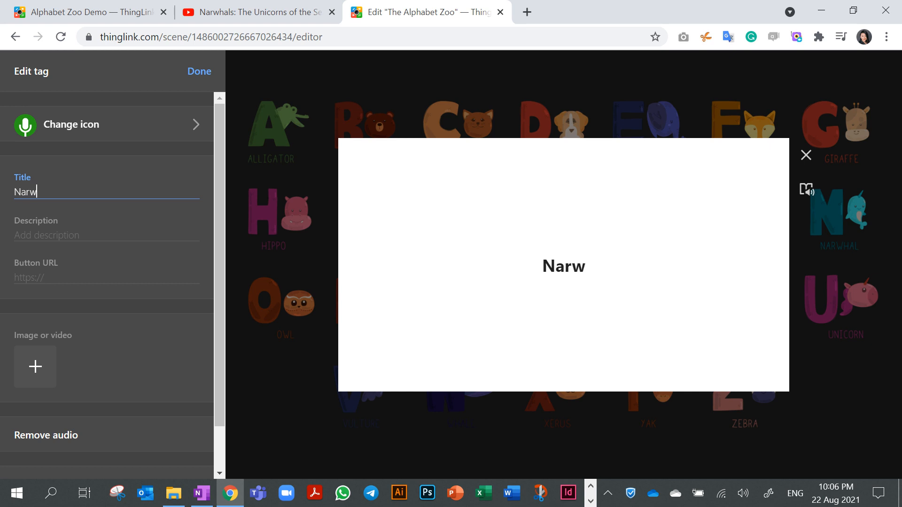
text(hal)
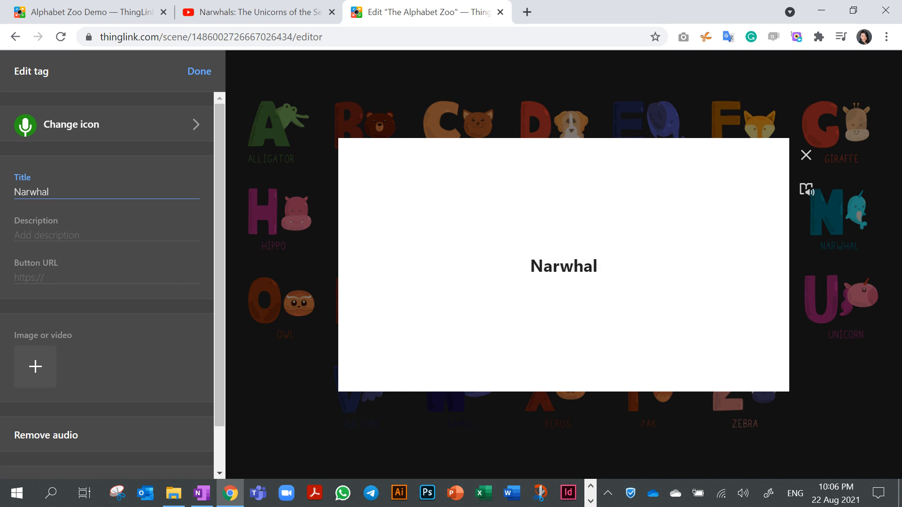
click(15, 234)
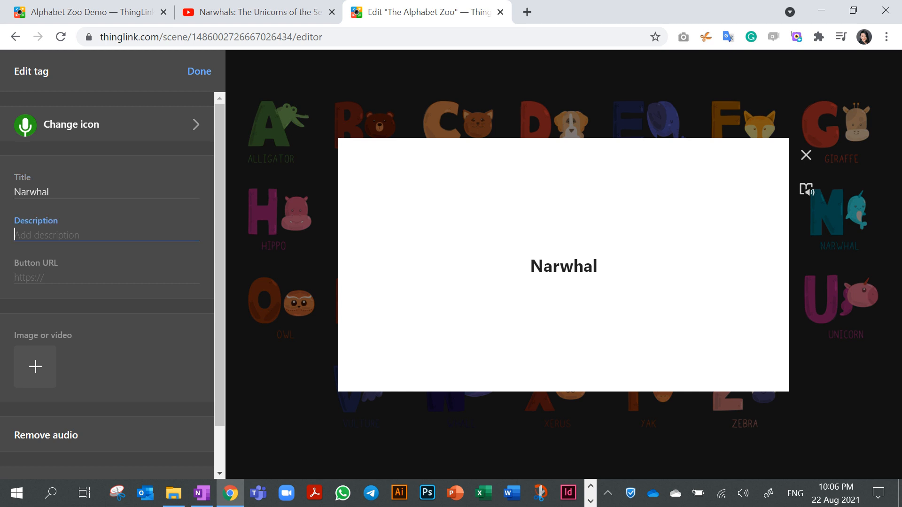
text(A small a)
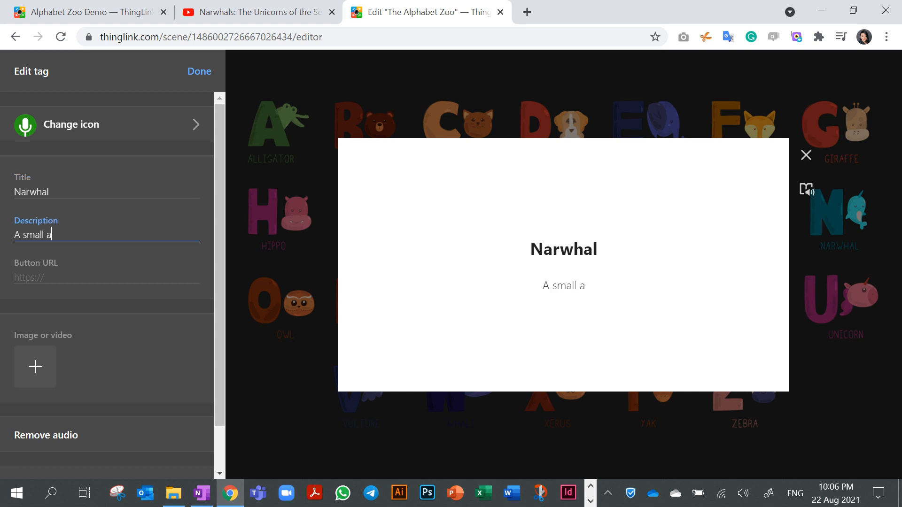
key(BackSpace)
text(Arctic whale)
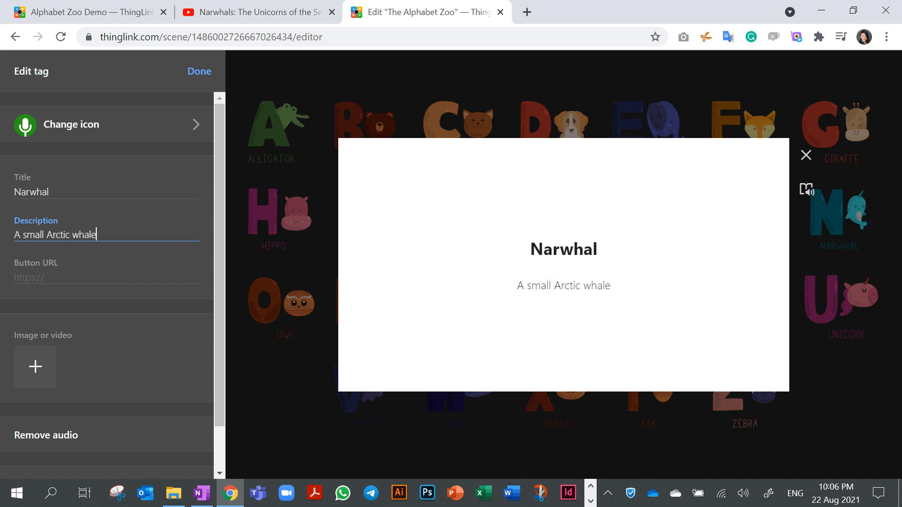
text( with a )
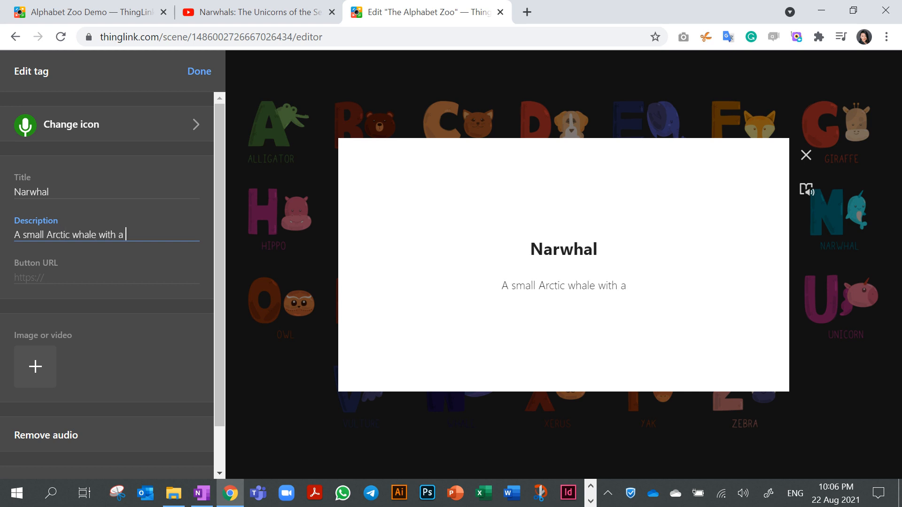
text(long tusk)
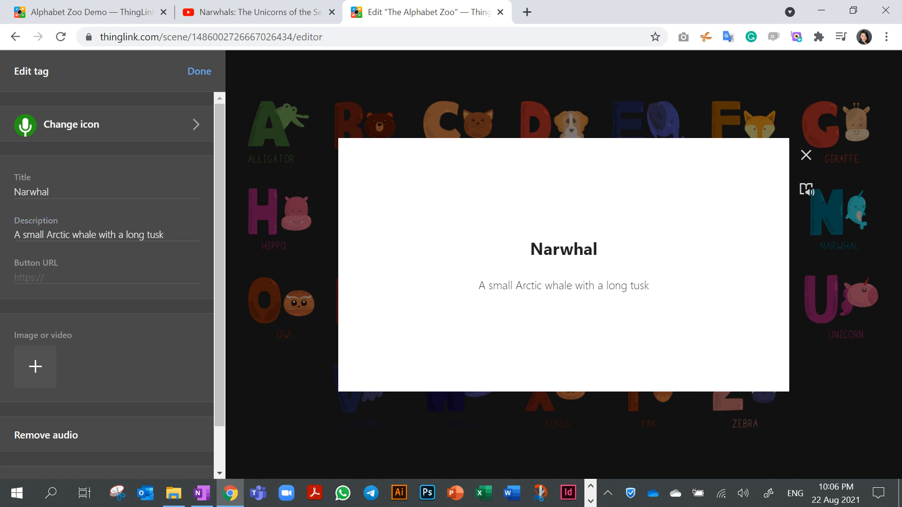
click(199, 71)
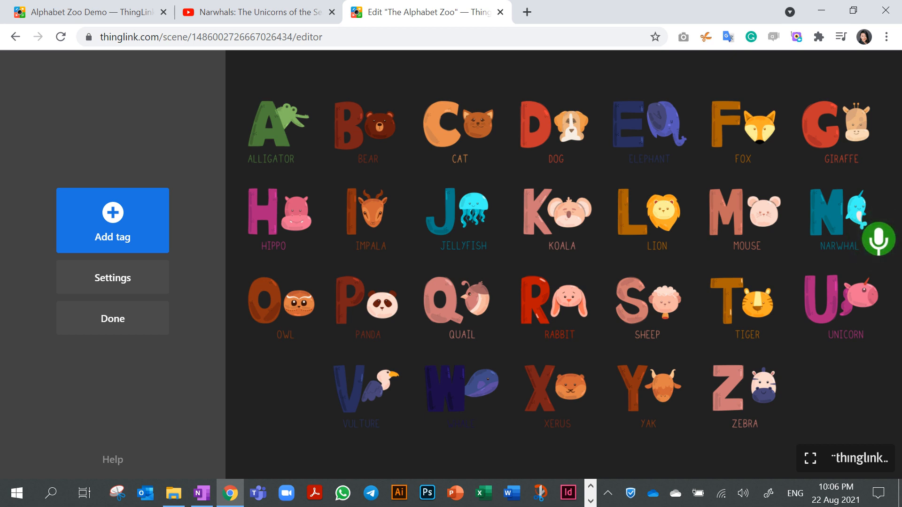
Preview the Narwhal audio tag's content in the editor and close it
click(878, 239)
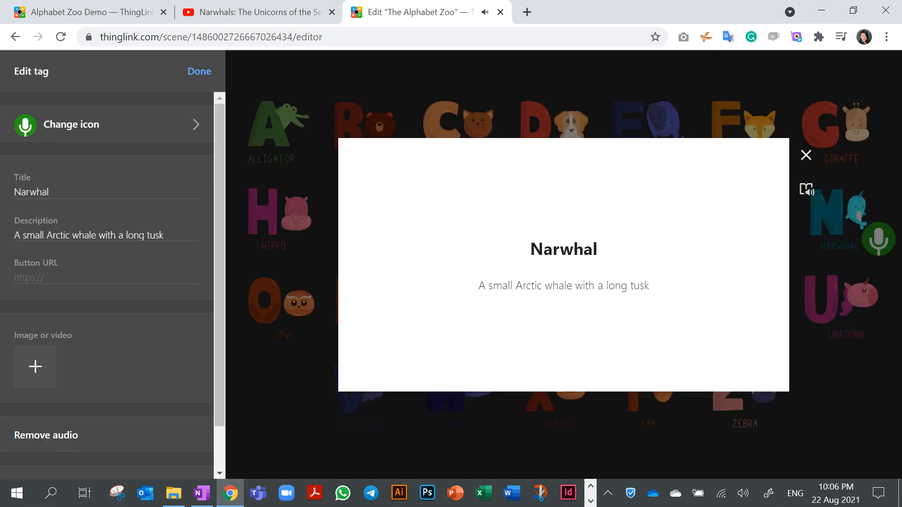
click(806, 155)
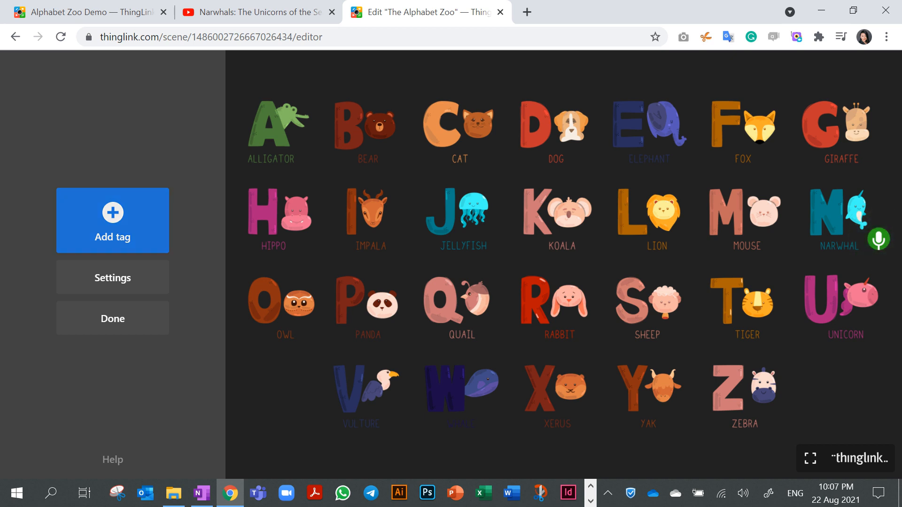
Add a tag for content from a website and change its icon to the green video camera
click(113, 221)
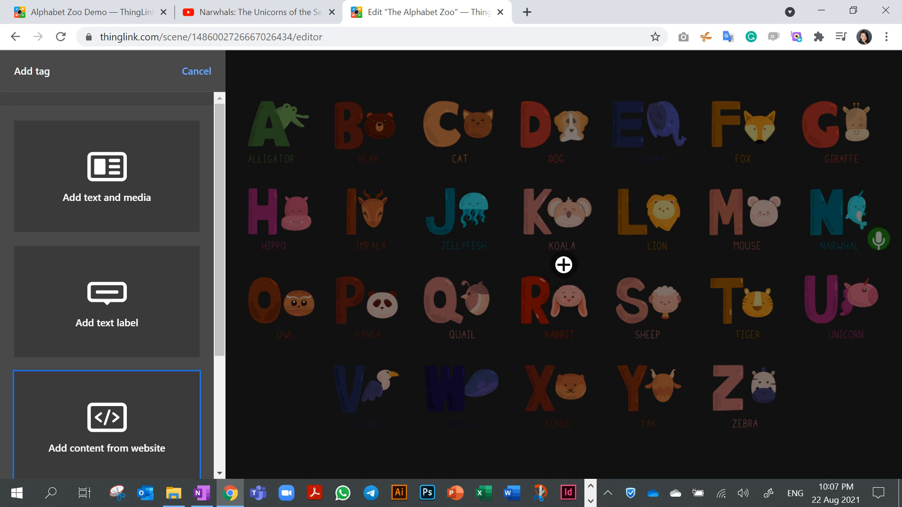
click(107, 423)
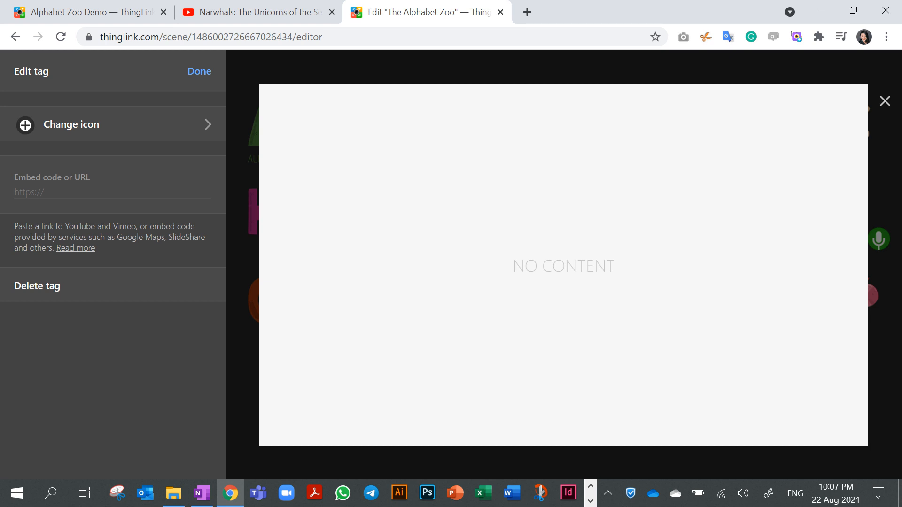
click(113, 124)
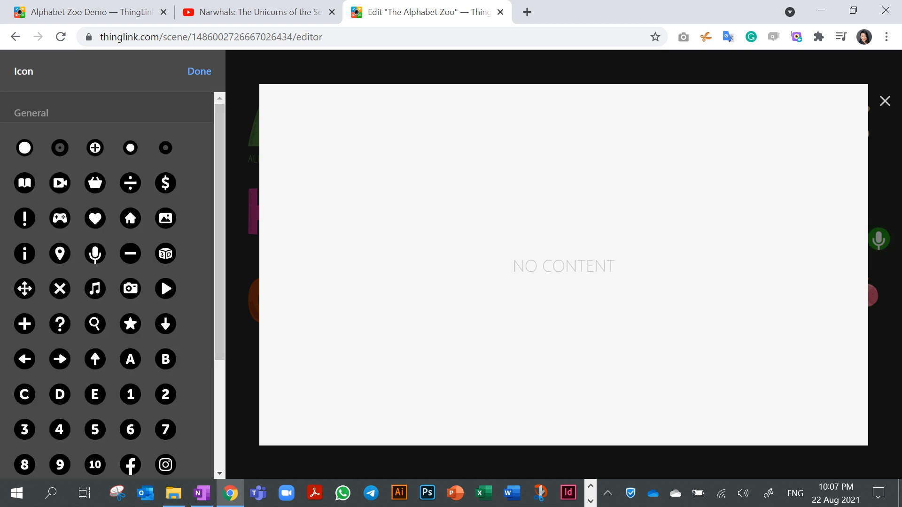
click(60, 182)
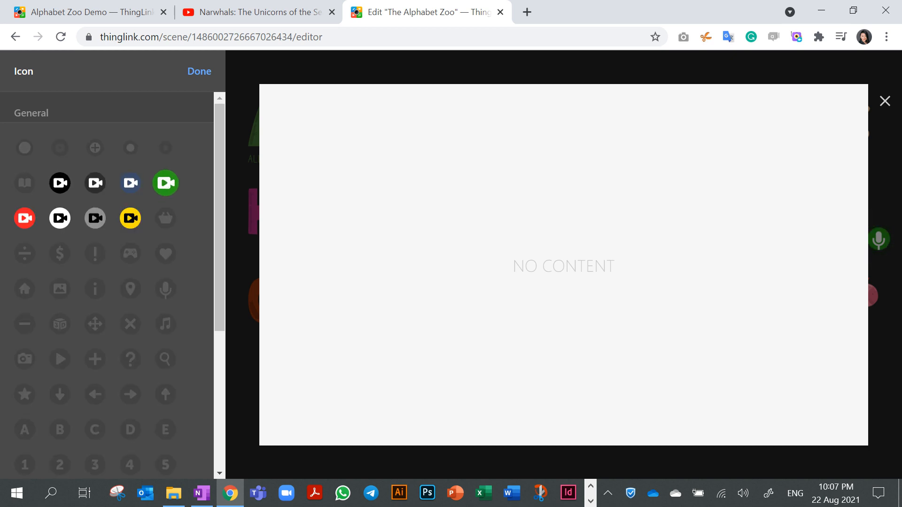
click(165, 183)
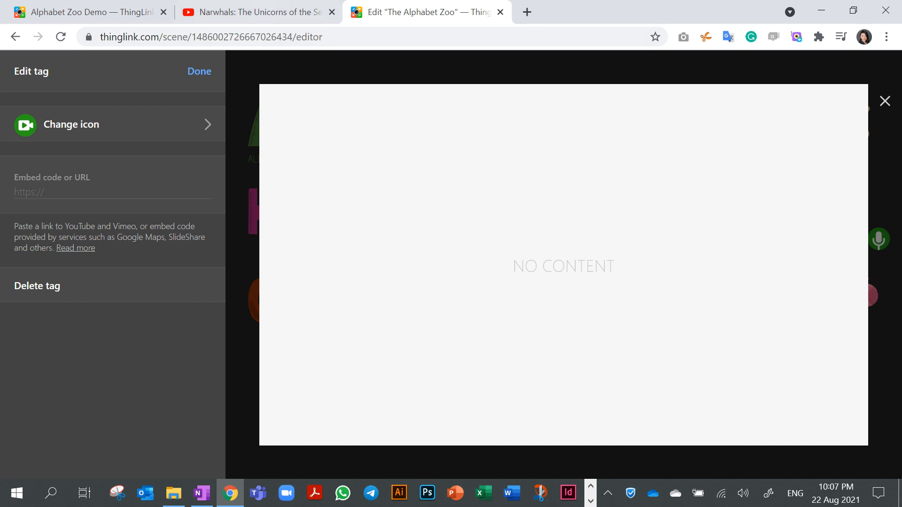
Switch to YouTube and copy the share link of the video "Narwhals: The Unicorns of the Sea!"
click(254, 12)
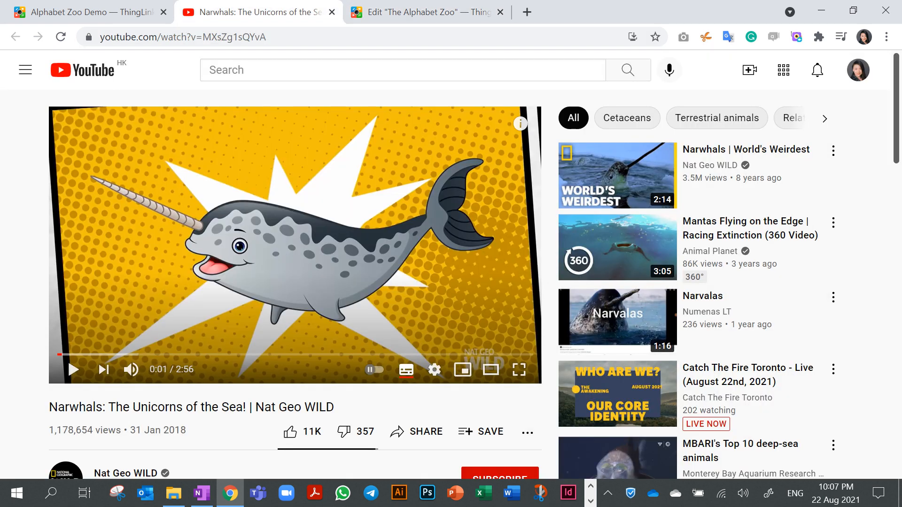
click(416, 431)
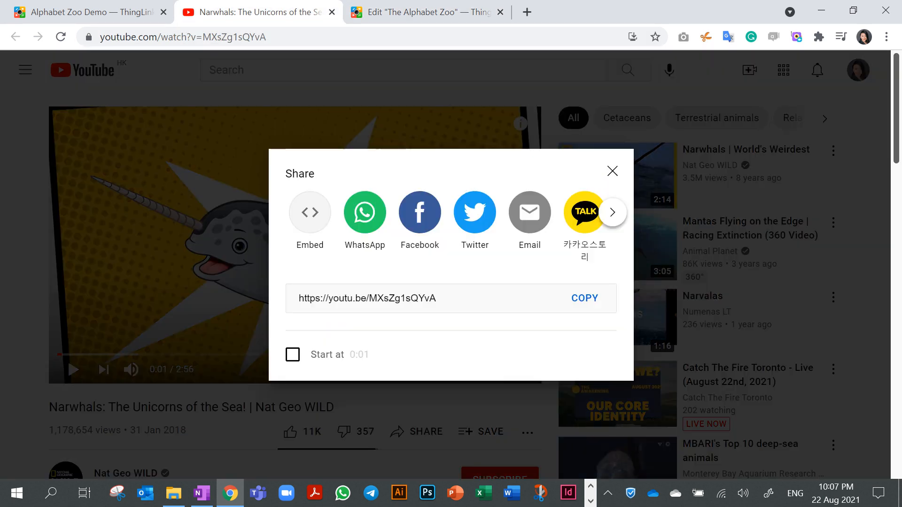
click(585, 298)
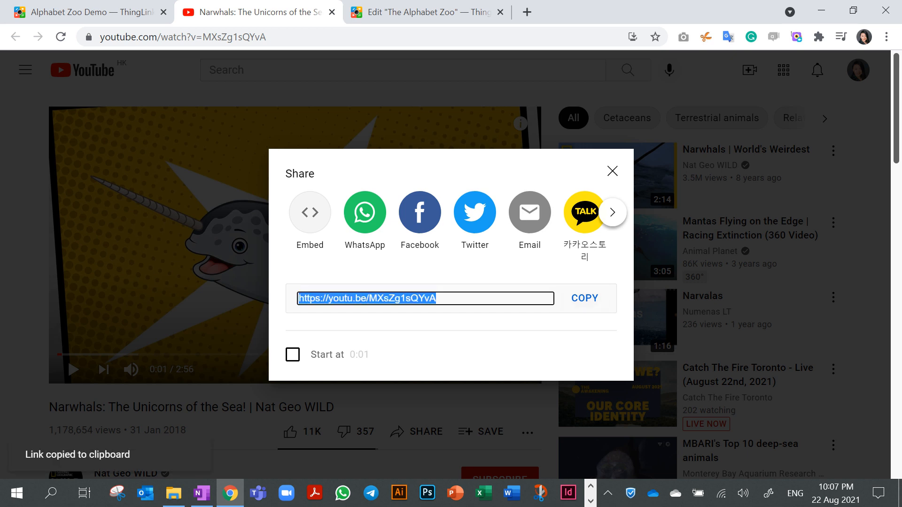
click(612, 171)
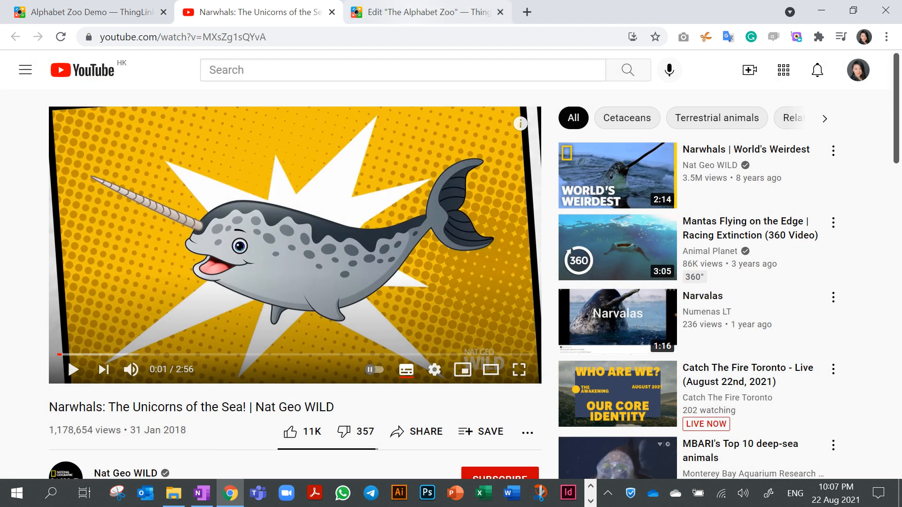
Back in ThingLink, paste the copied YouTube link as the new tag's embed URL, finish editing, and place the tag beside the narwhal above the microphone tag
click(414, 12)
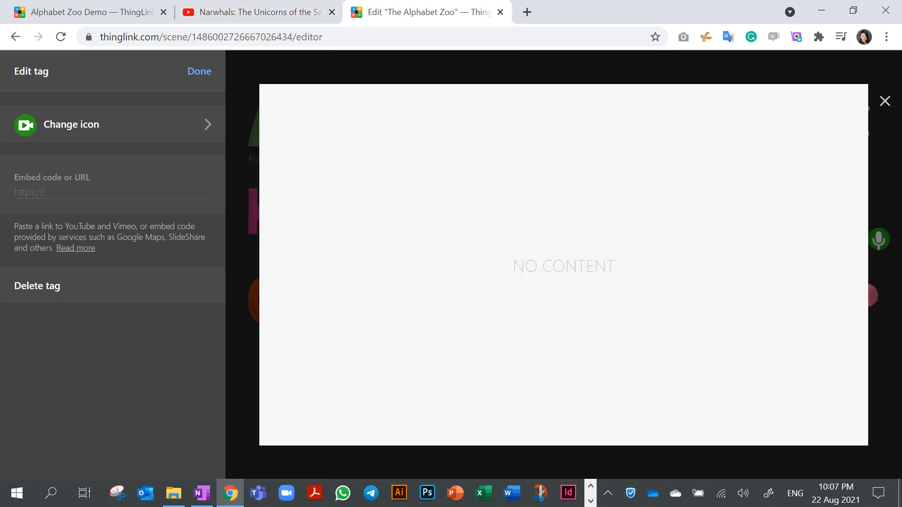
click(15, 193)
right_click(50, 192)
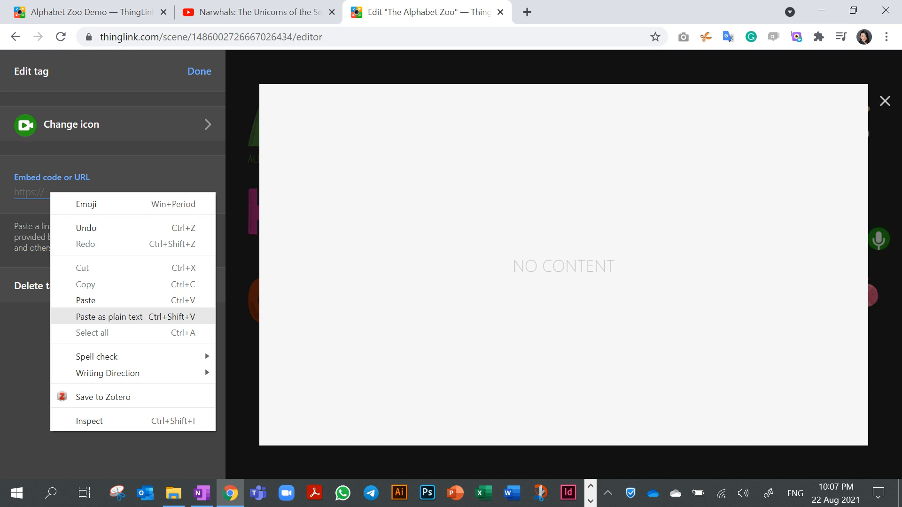
click(109, 316)
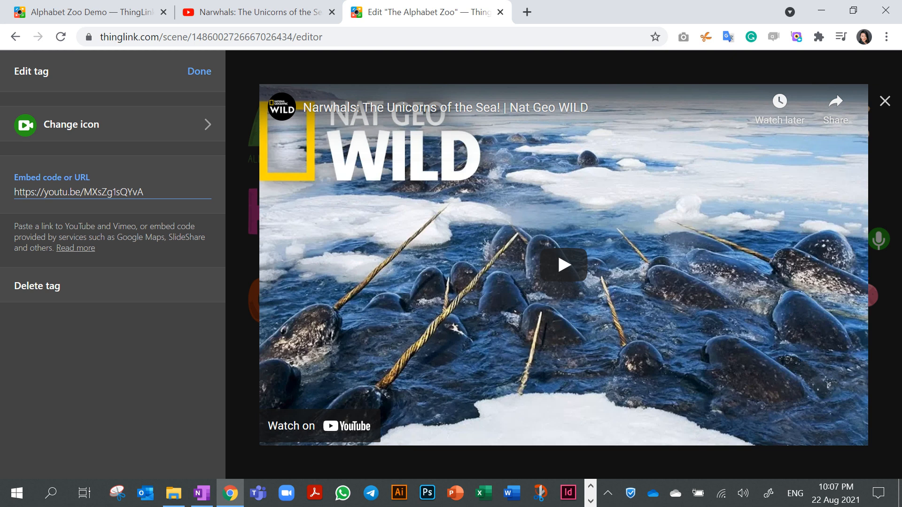
key(Escape)
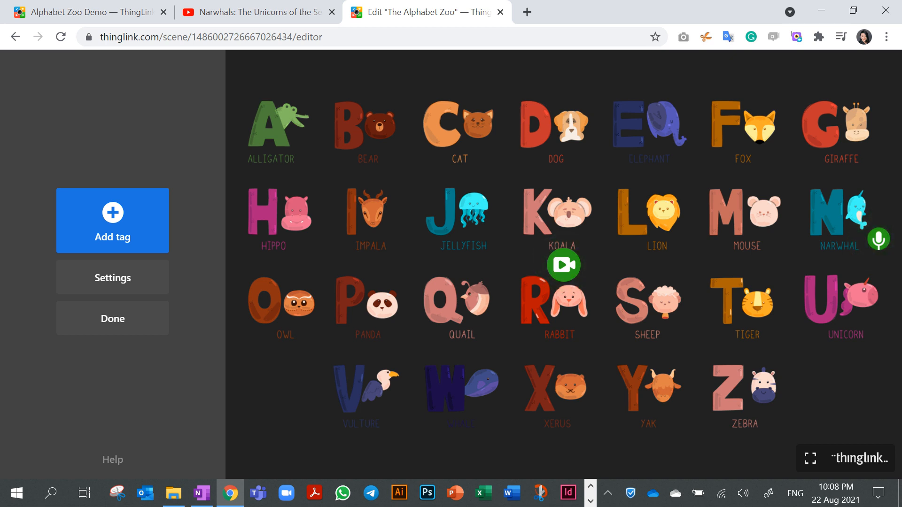
drag(564, 265, 878, 208)
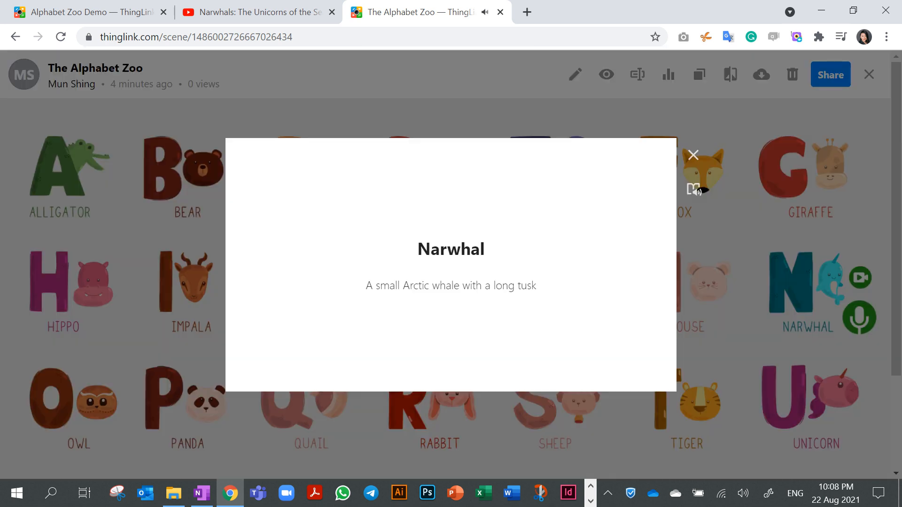
Check the narwhal tags in the scene view: close the audio tag's pop-up, then open, pause and close the video tag
click(694, 156)
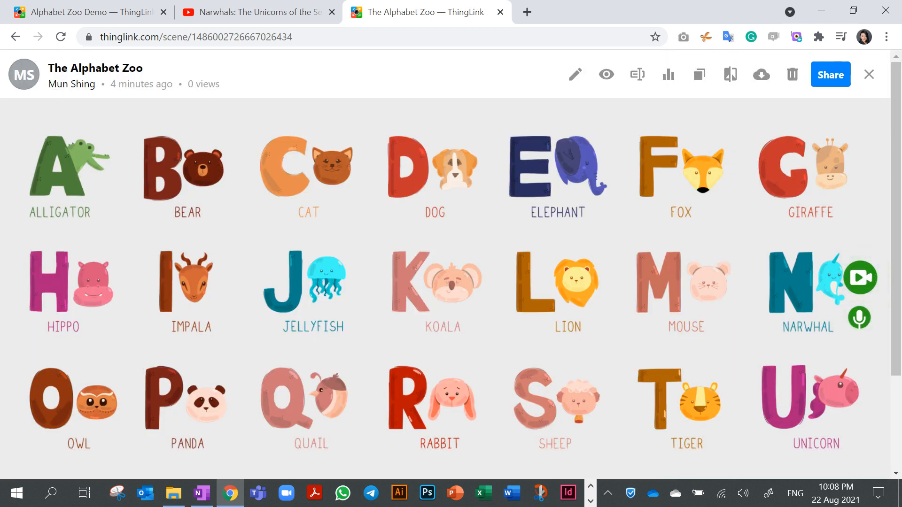
click(860, 277)
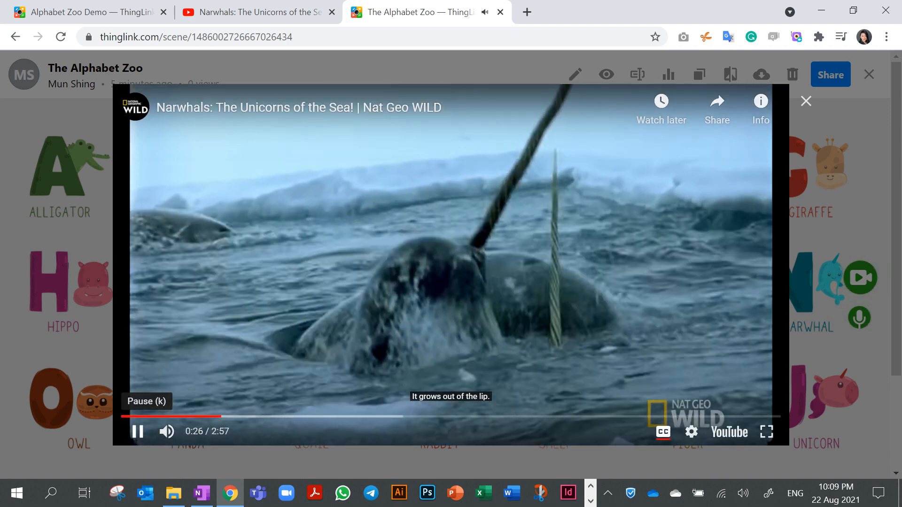
click(137, 431)
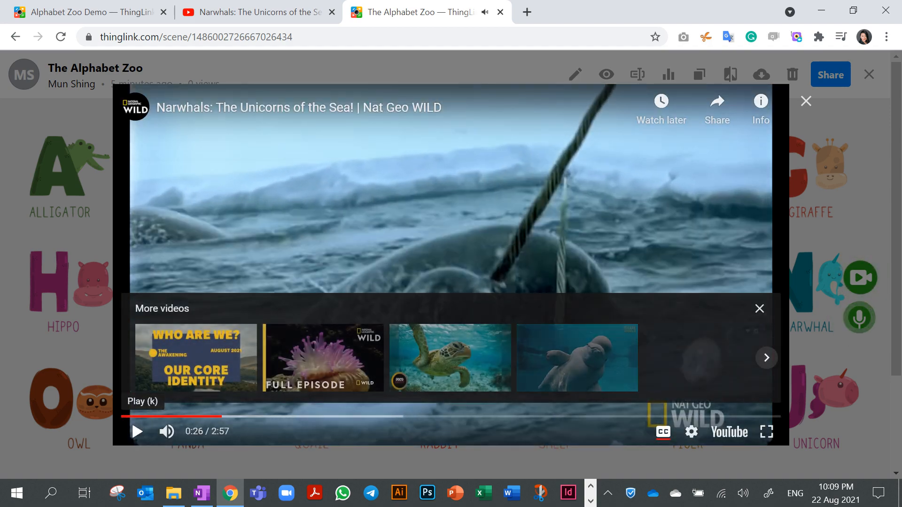
click(806, 101)
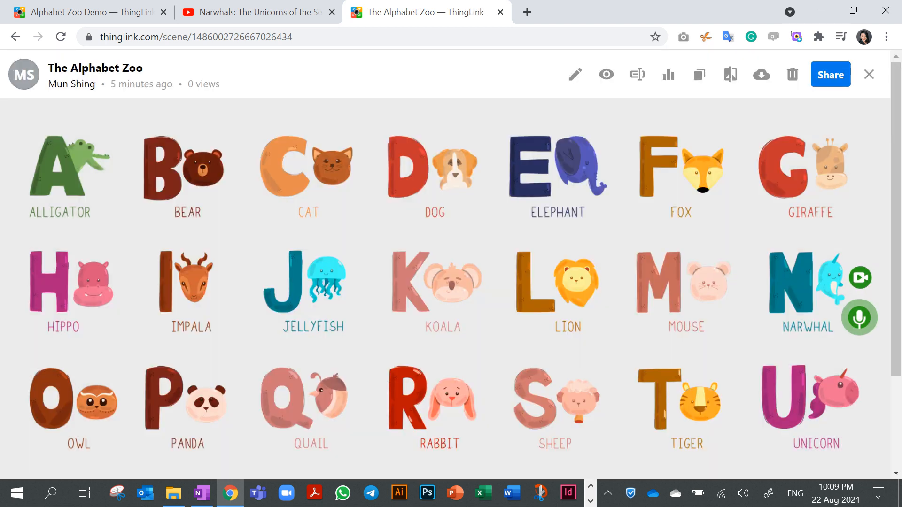
Copy the scene's shareable link, review the social publishing options, and close the sharing dialog
click(831, 75)
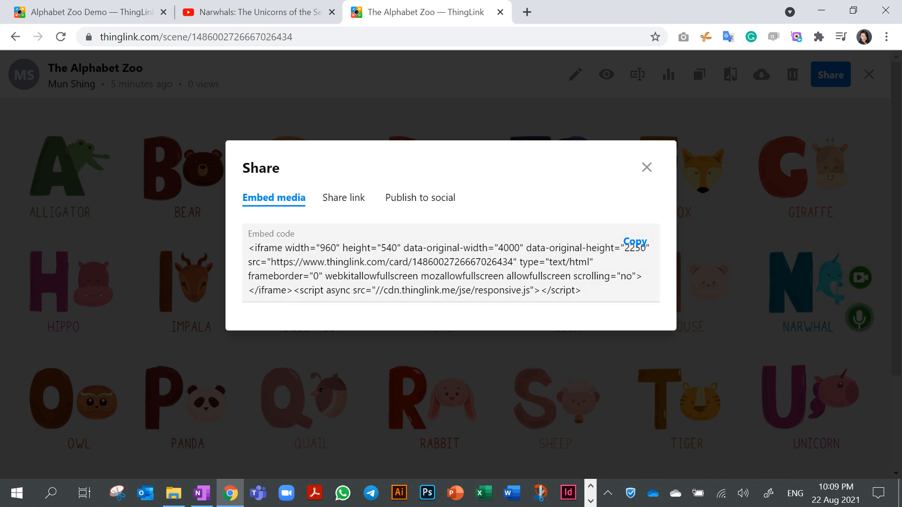
click(344, 198)
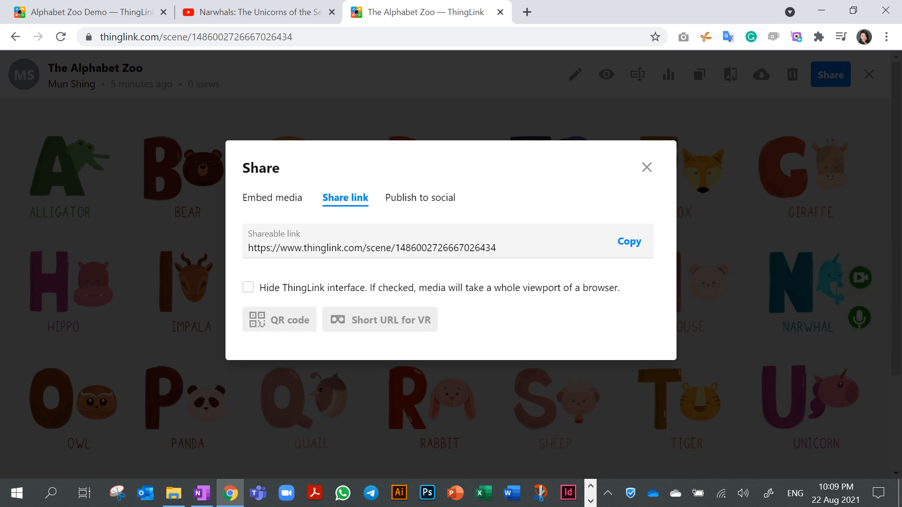
click(629, 242)
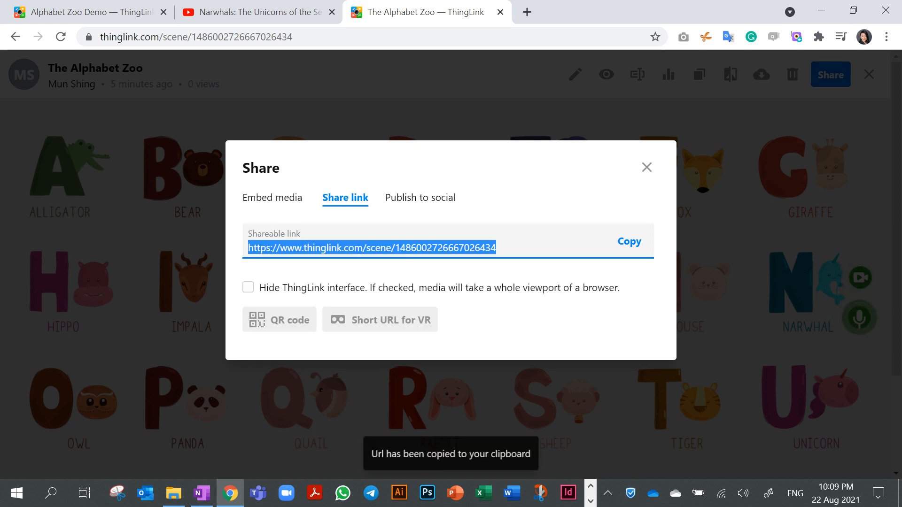
click(421, 198)
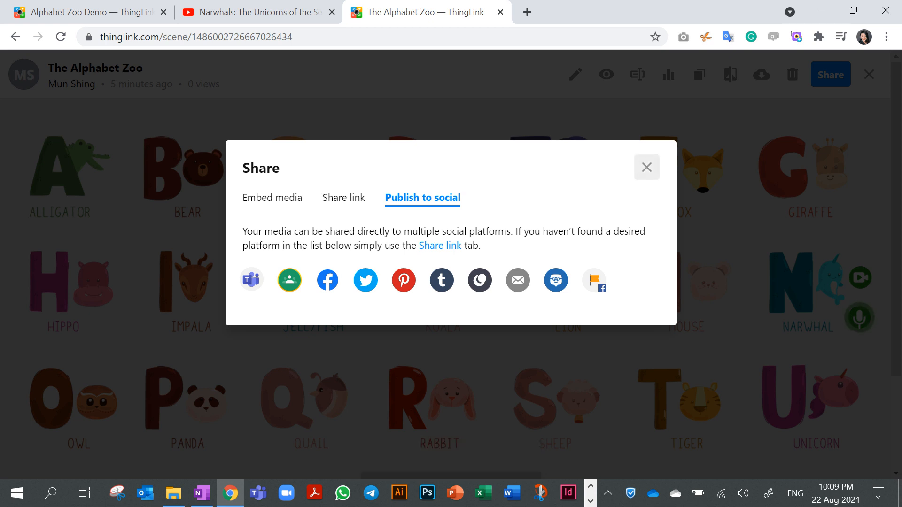
click(647, 167)
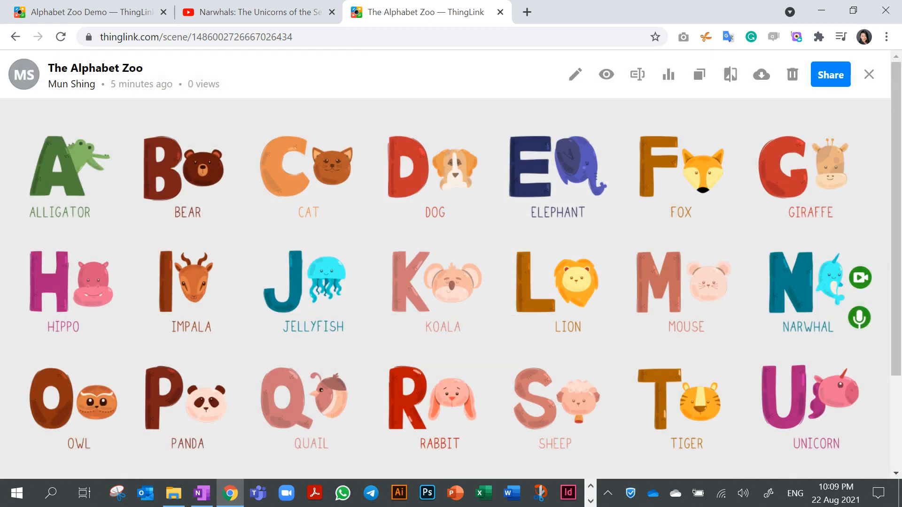